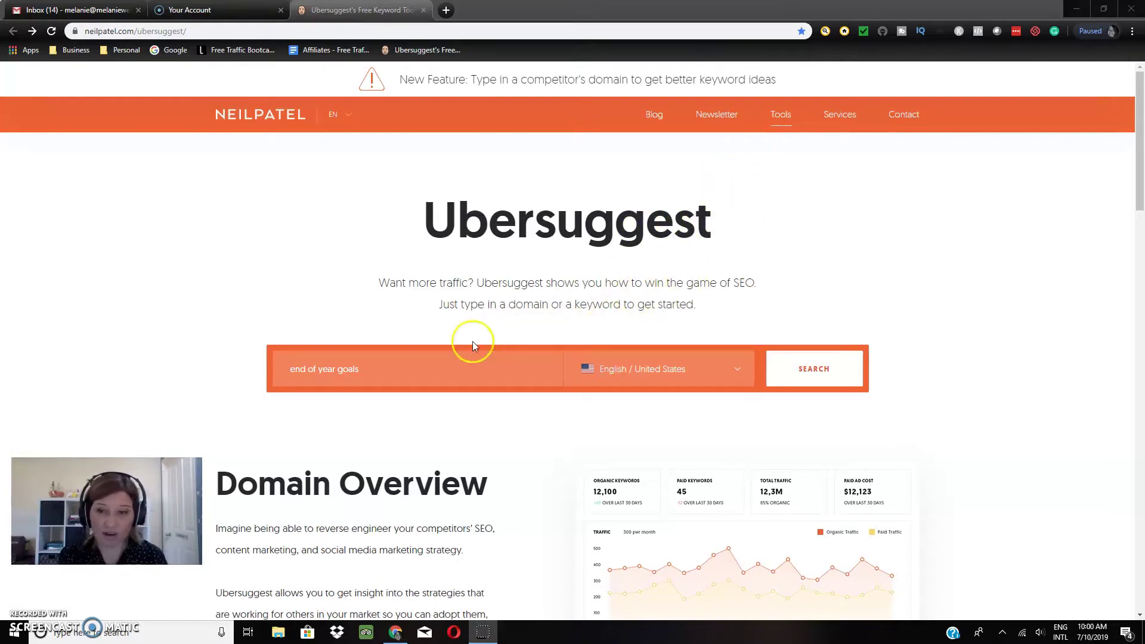
# Search 'end of year goals' to show volume 40, SEO difficulty 5, paid difficulty 1.
pyautogui.click(415, 368)
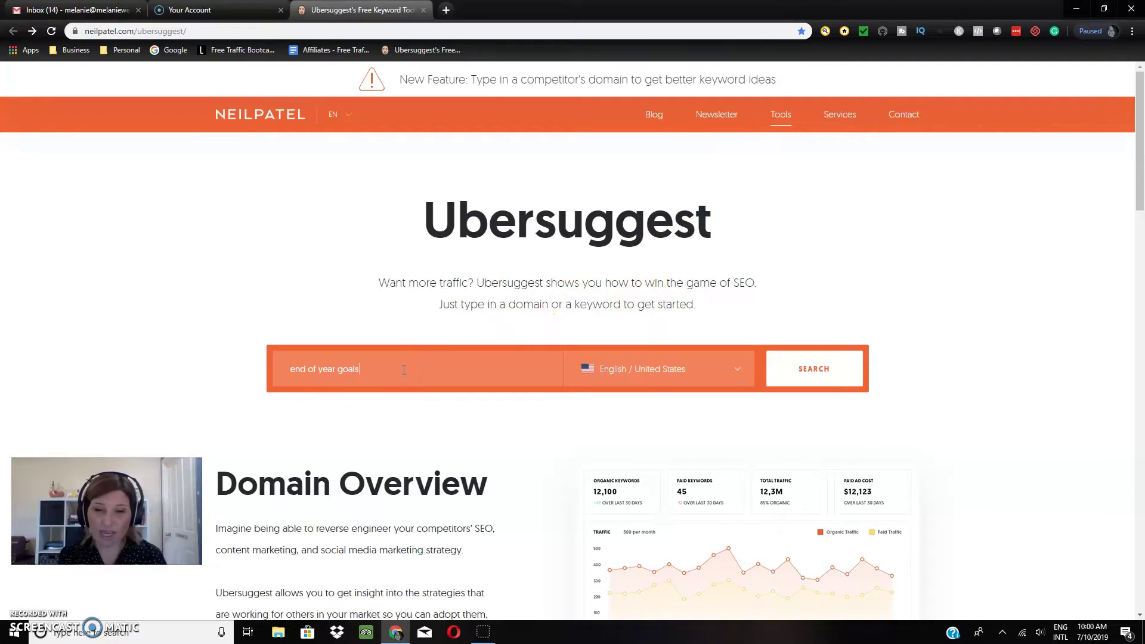
pyautogui.click(290, 371)
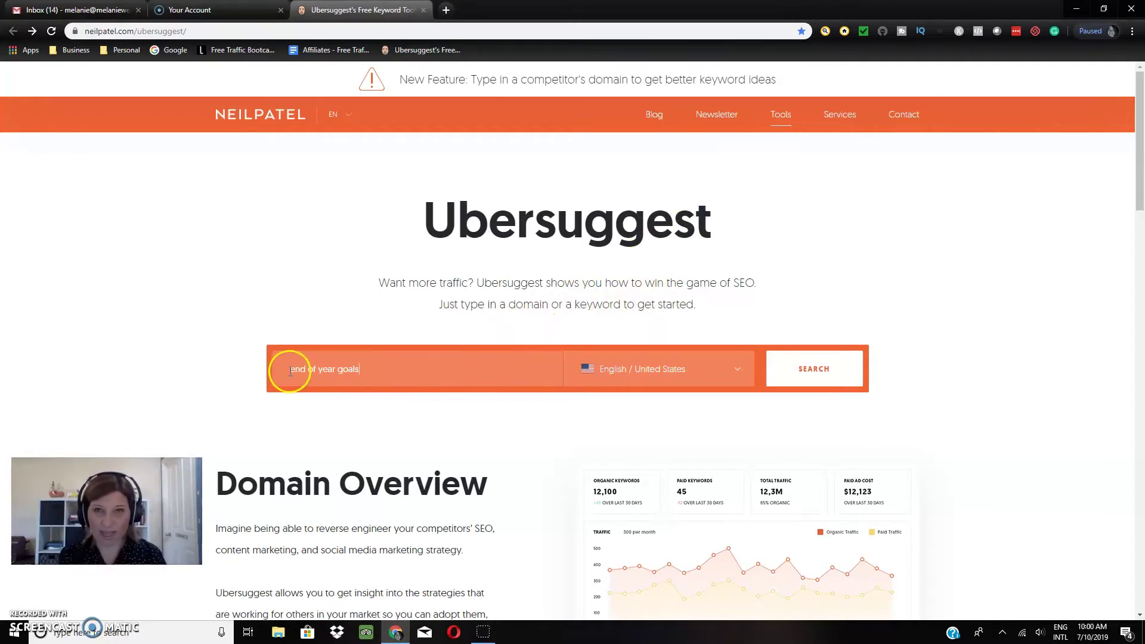
pyautogui.click(816, 375)
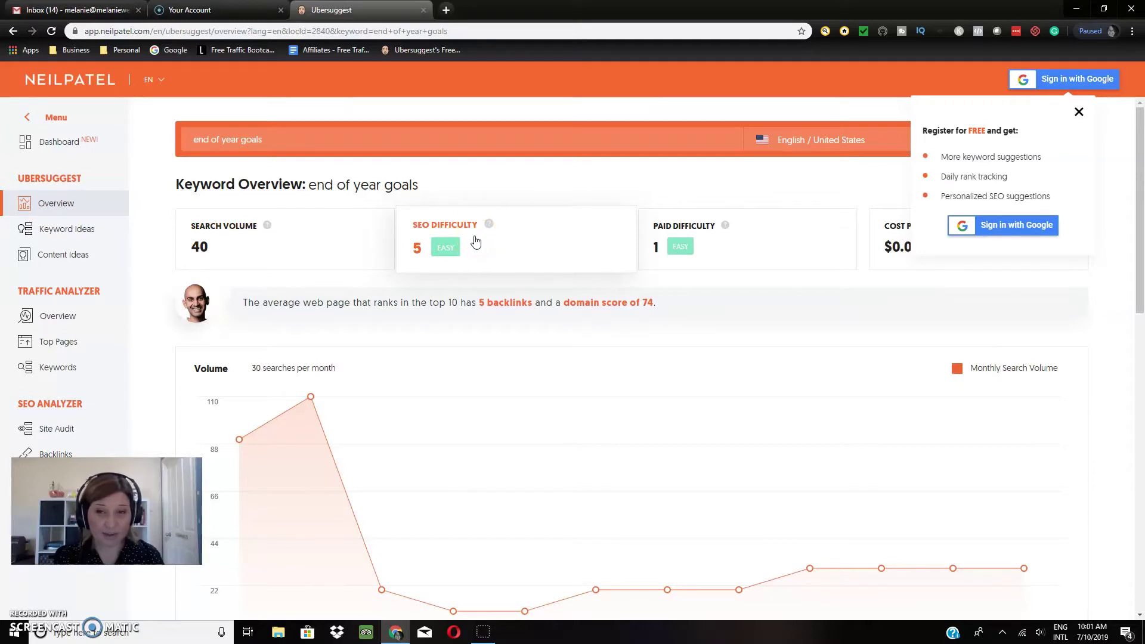
pyautogui.click(468, 245)
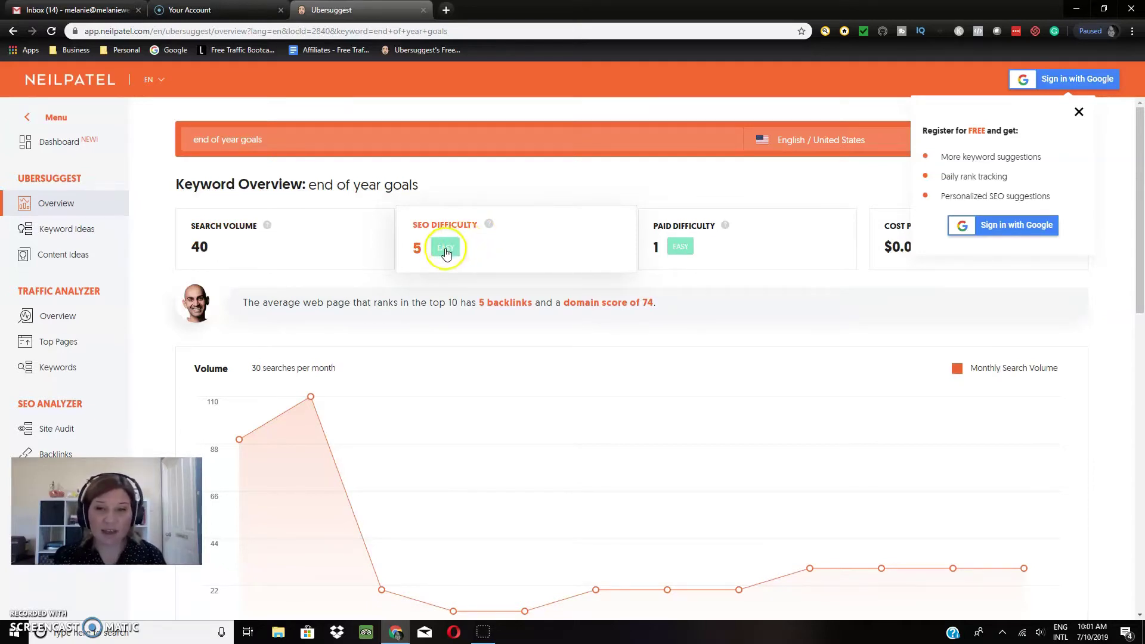
pyautogui.click(471, 237)
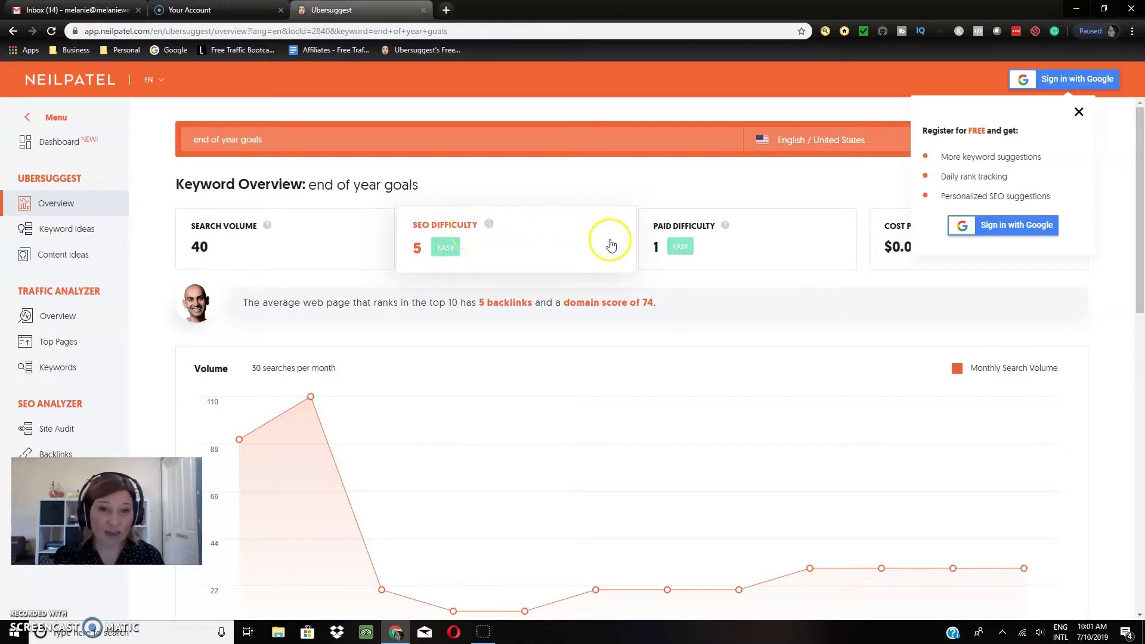
pyautogui.click(707, 239)
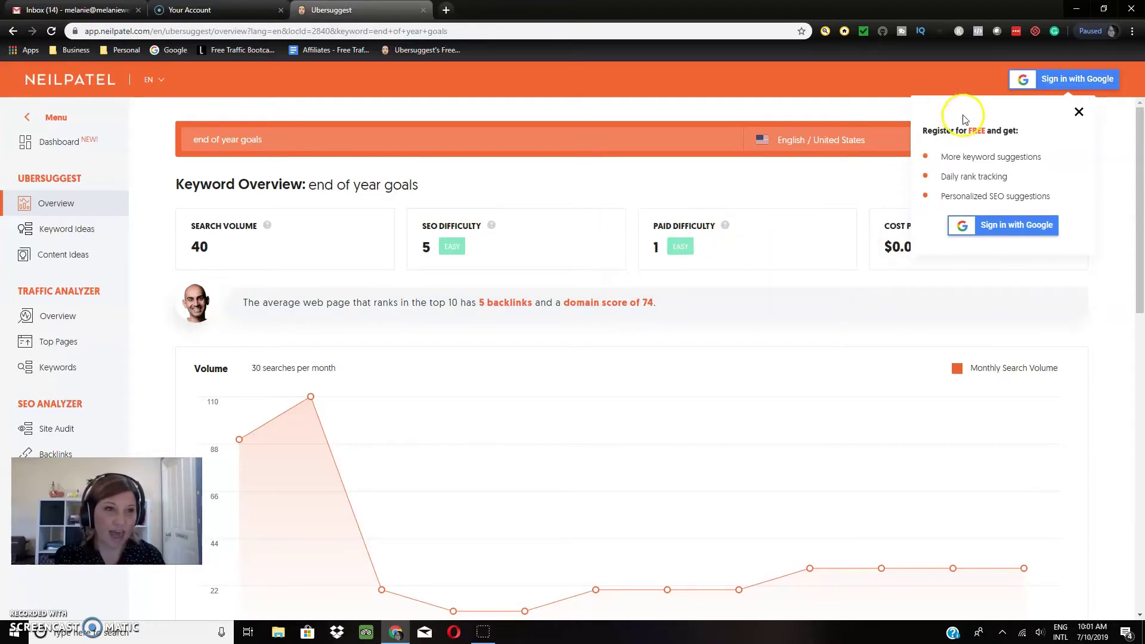
pyautogui.click(888, 235)
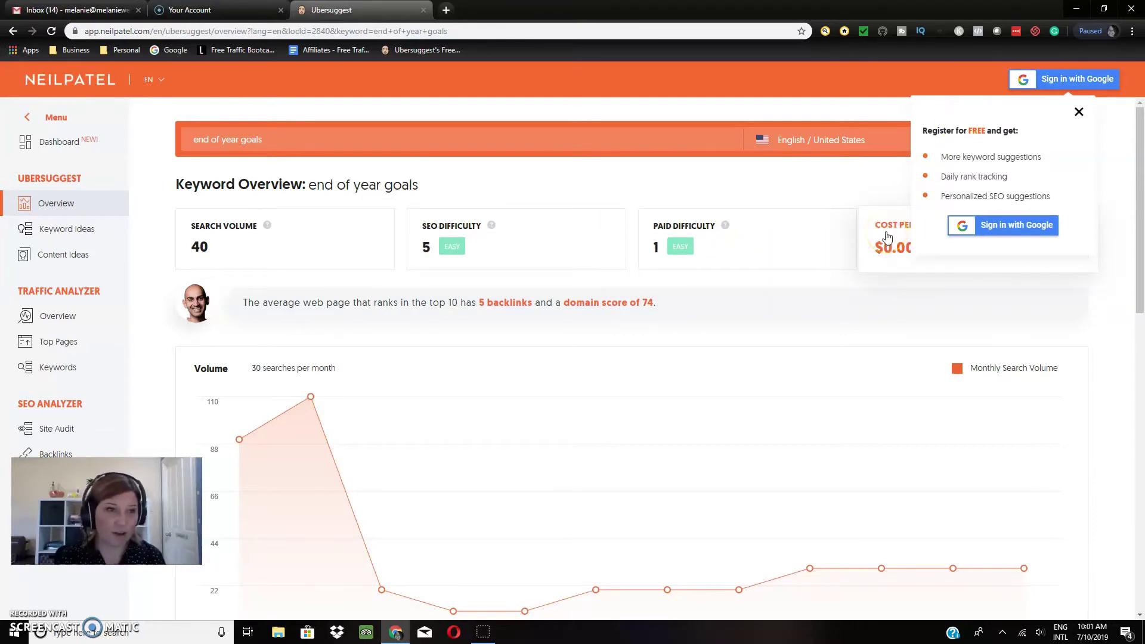
pyautogui.click(997, 228)
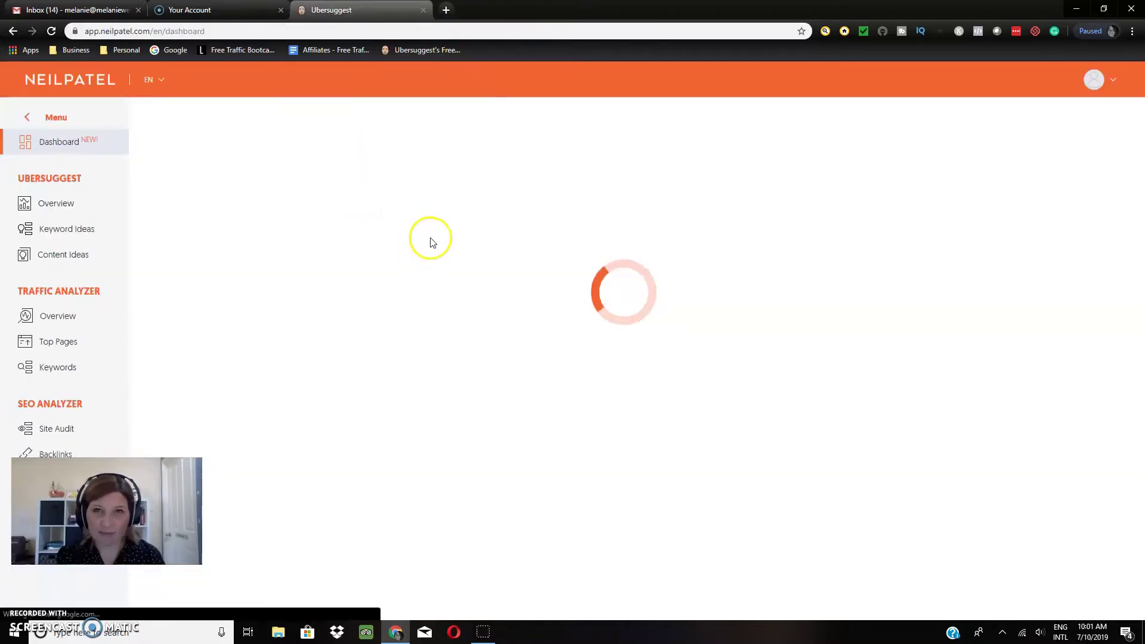
# Sign in with Google from the register popup to reach the Projects 0/5 dashboard.
pyautogui.click(367, 320)
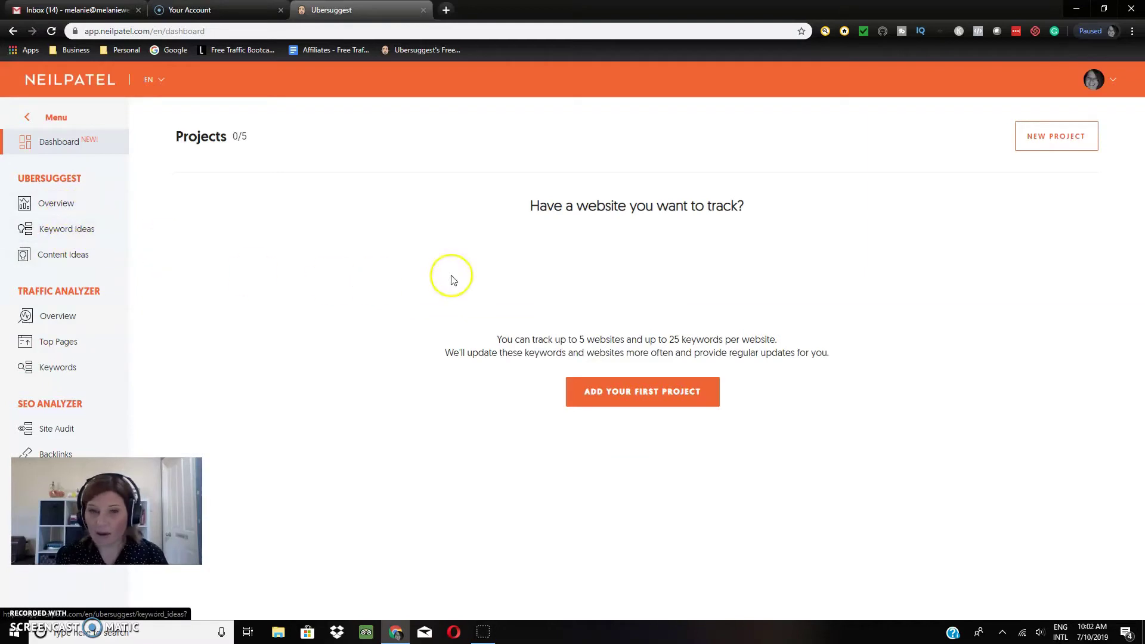
# Return to the 'end of year goals' overview and scroll down to its Keyword Ideas list.
pyautogui.click(74, 209)
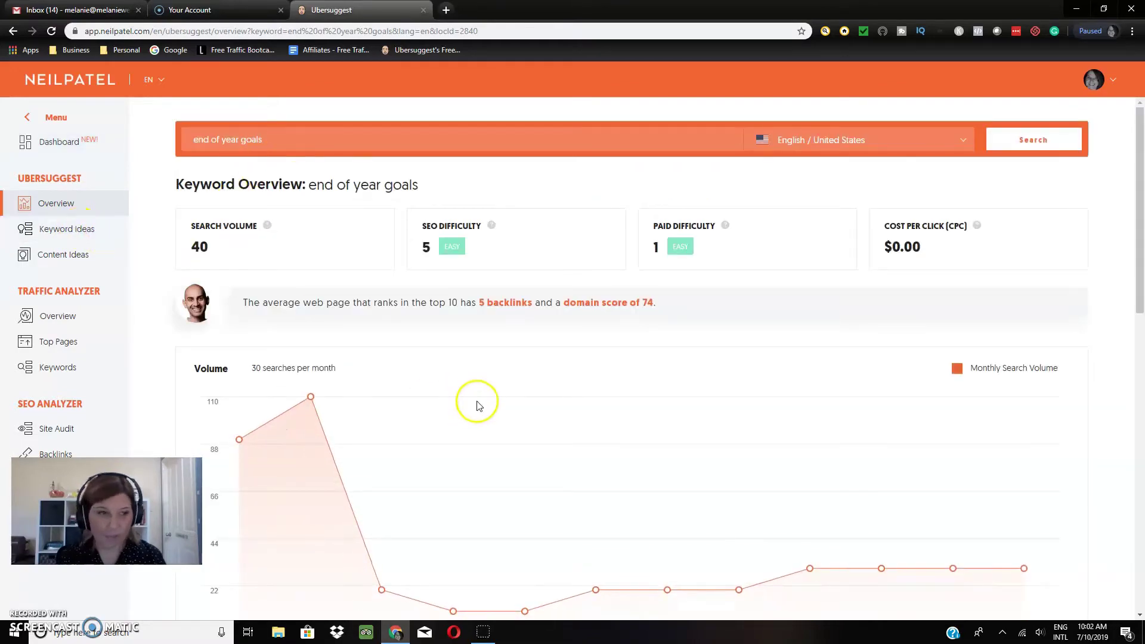
pyautogui.scroll(-1, 477, 405)
pyautogui.scroll(-2, 477, 406)
pyautogui.scroll(-2, 474, 404)
pyautogui.scroll(1, 473, 405)
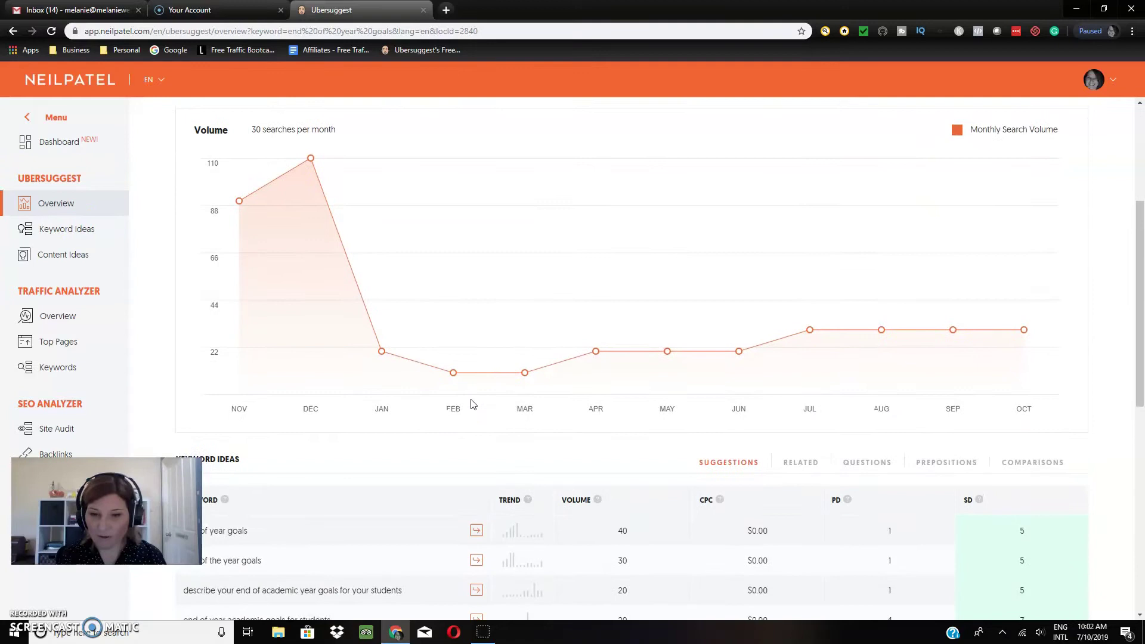
pyautogui.scroll(1, 465, 397)
pyautogui.scroll(1, 460, 388)
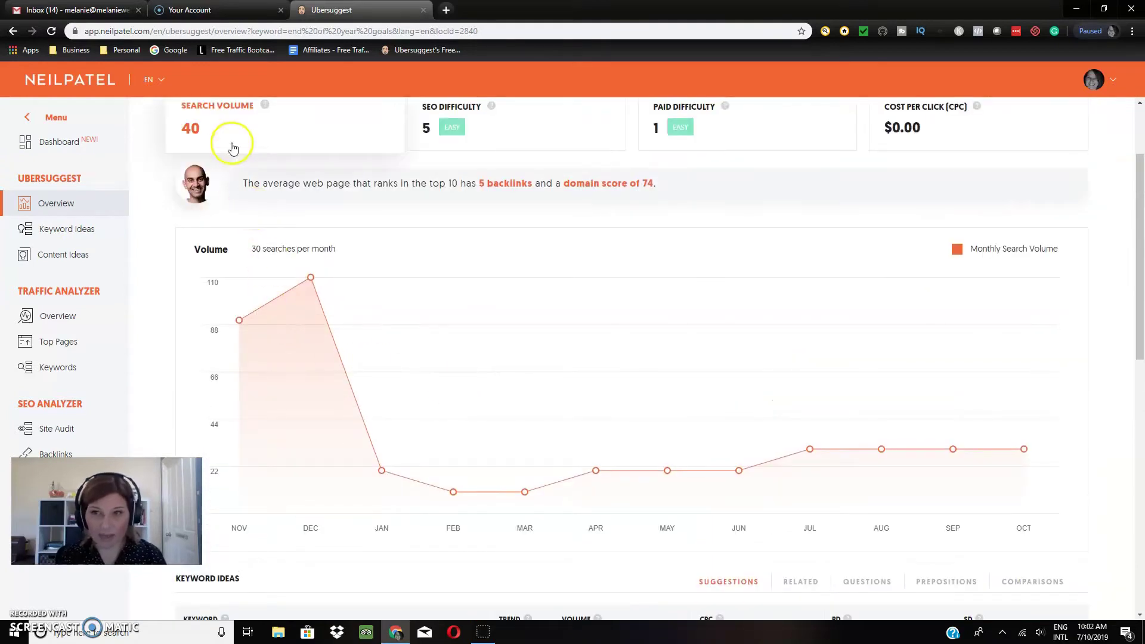
pyautogui.scroll(-1, 427, 415)
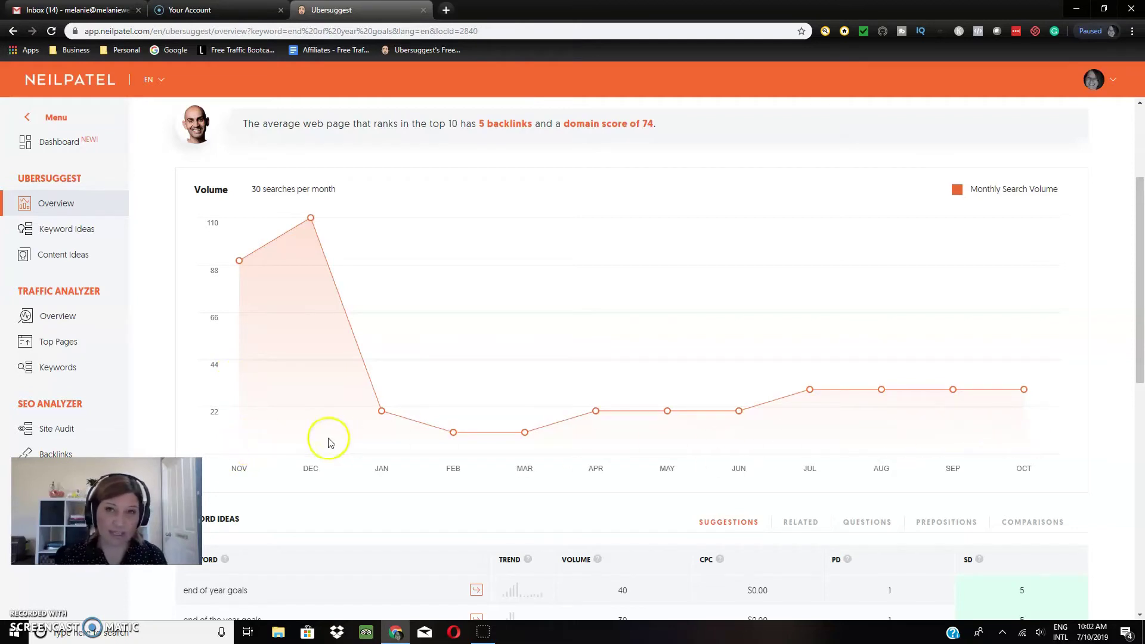
pyautogui.scroll(-2, 478, 417)
pyautogui.scroll(-3, 477, 418)
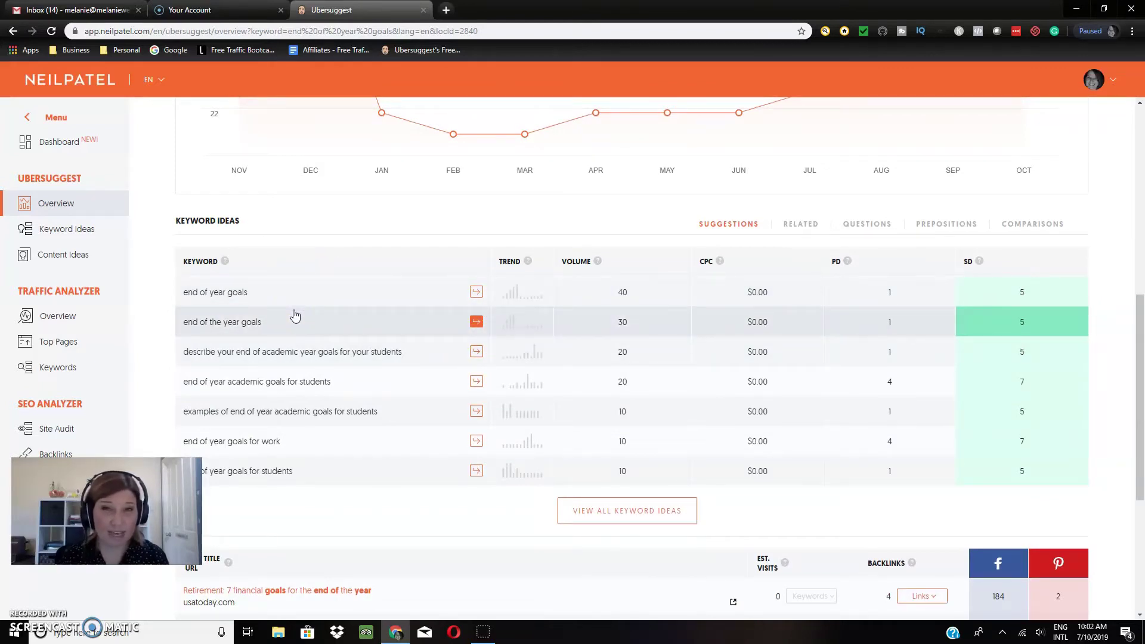
pyautogui.click(294, 345)
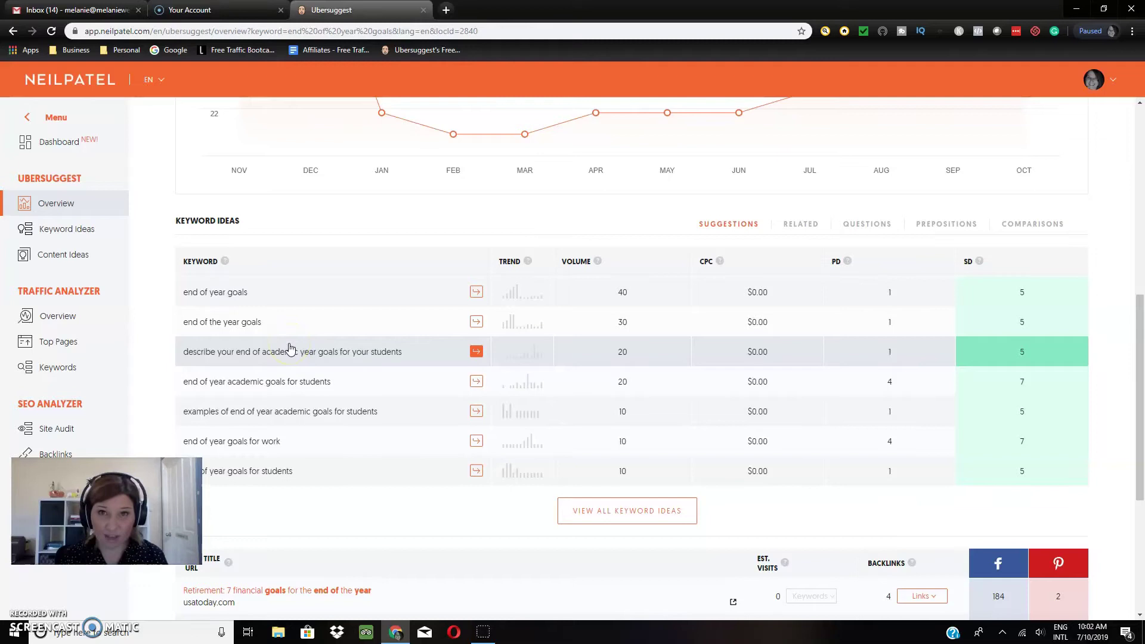
pyautogui.click(326, 298)
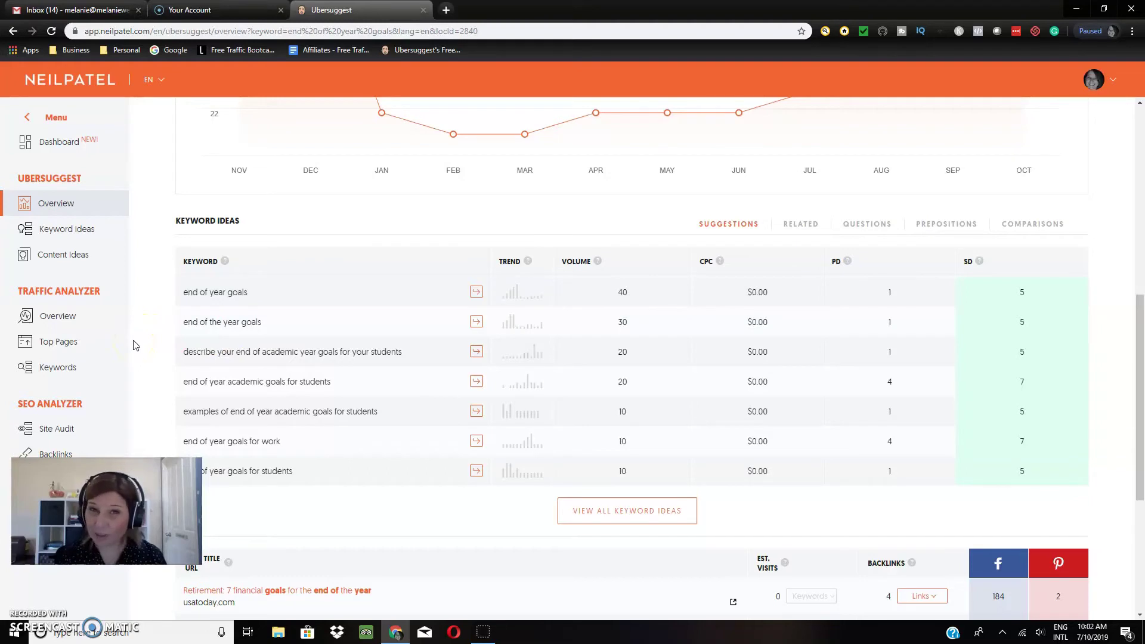
pyautogui.scroll(-1, 135, 346)
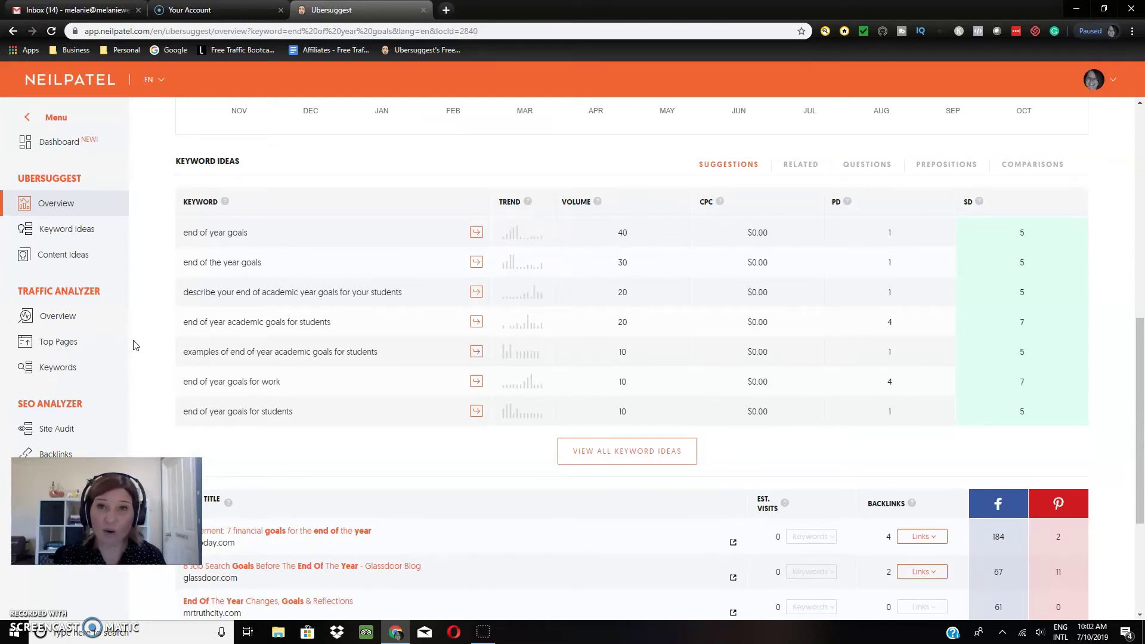
pyautogui.click(56, 434)
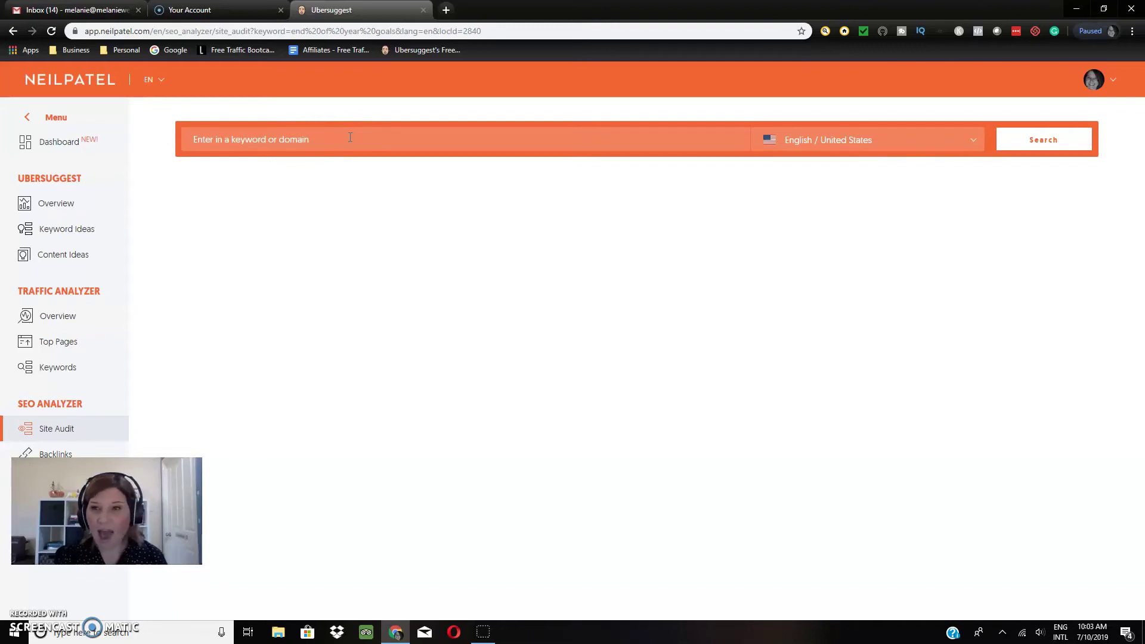
pyautogui.click(350, 138)
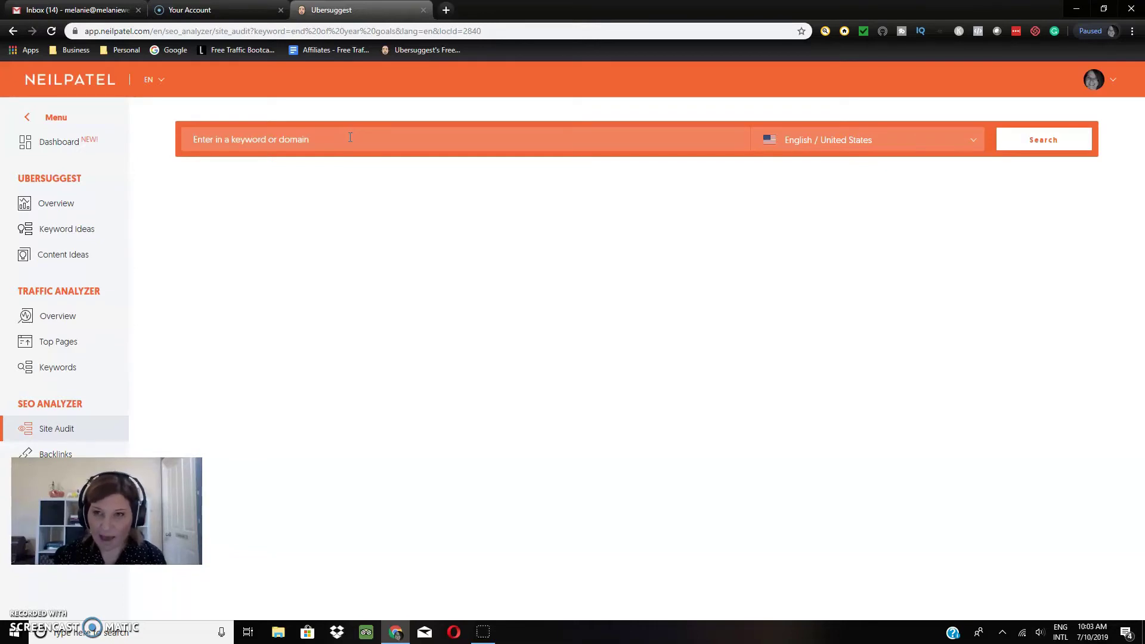
pyautogui.write('www.google.com')
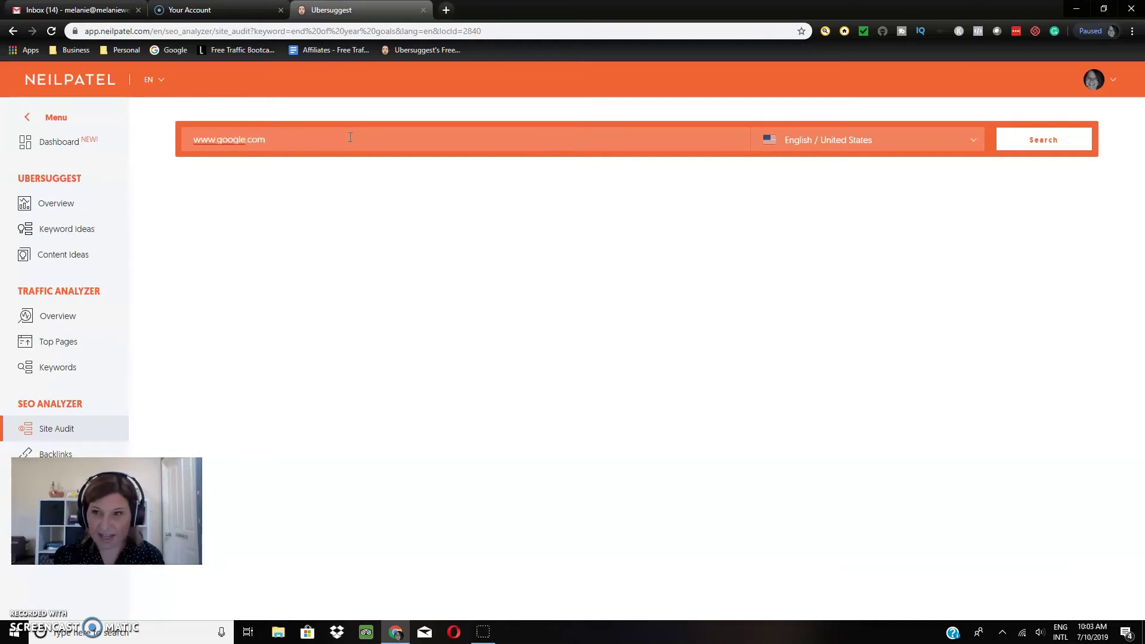
pyautogui.press('Return')
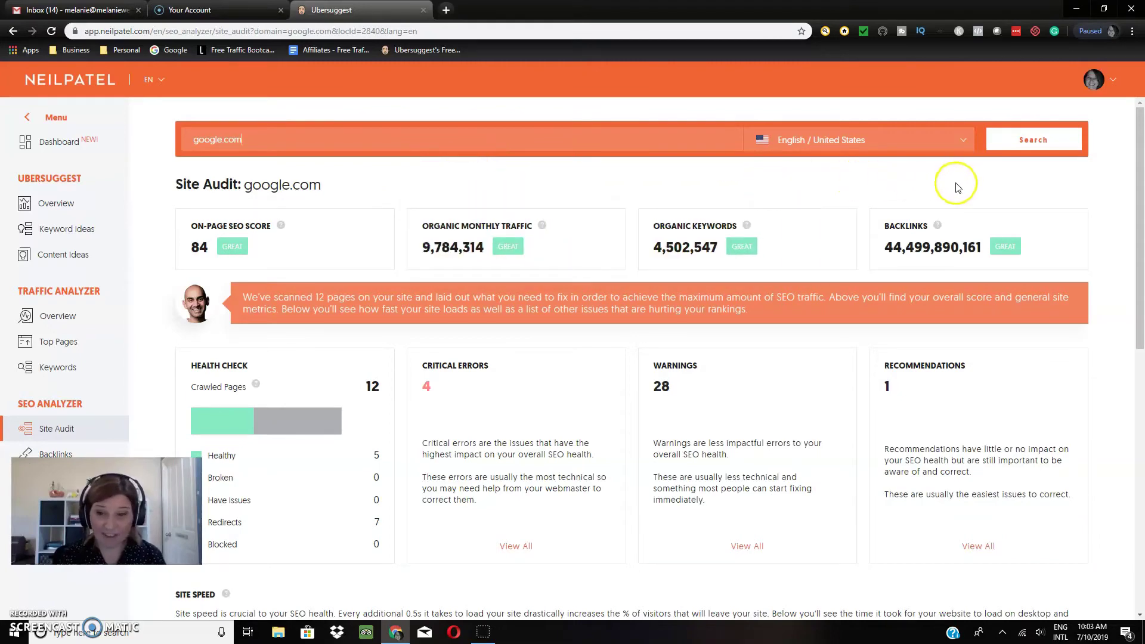
pyautogui.scroll(-1, 1107, 238)
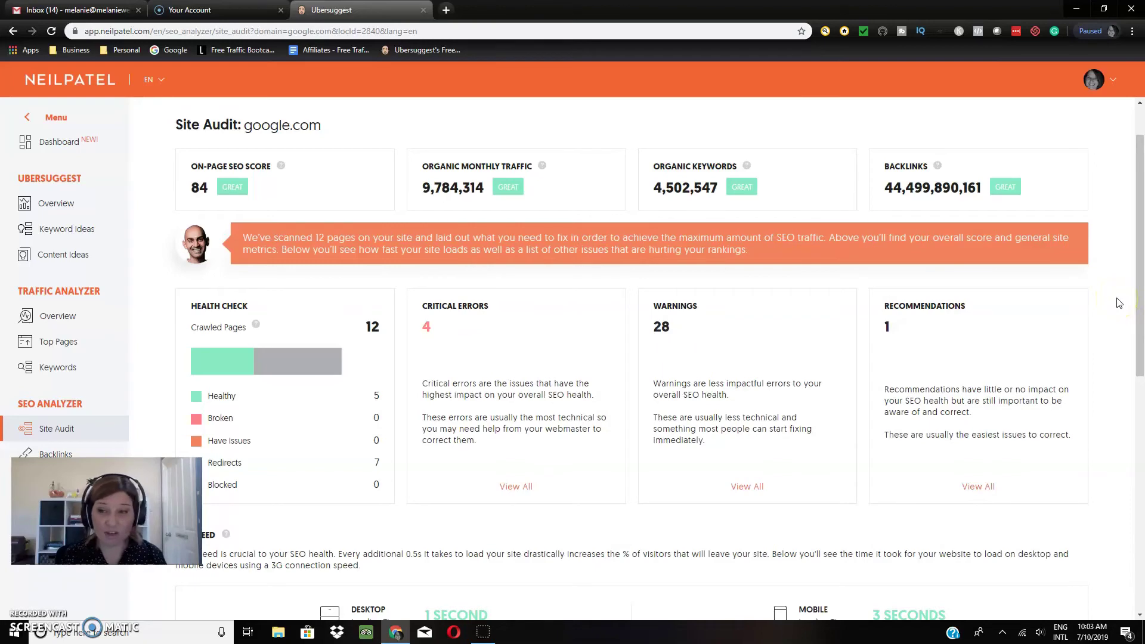
pyautogui.scroll(-1, 1109, 307)
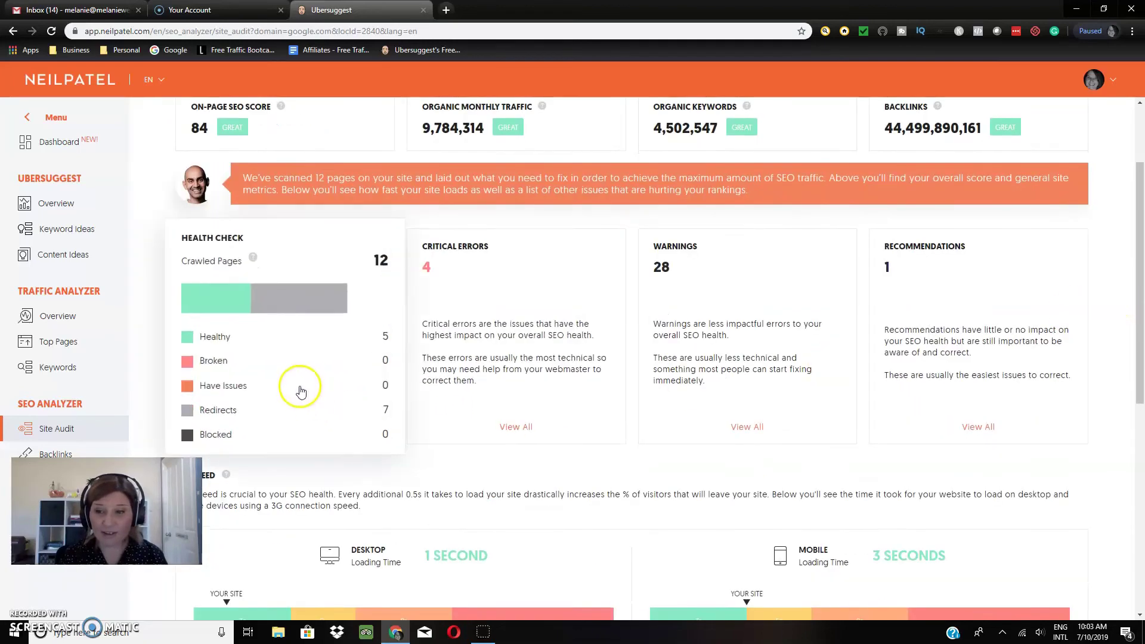
pyautogui.scroll(-3, 435, 475)
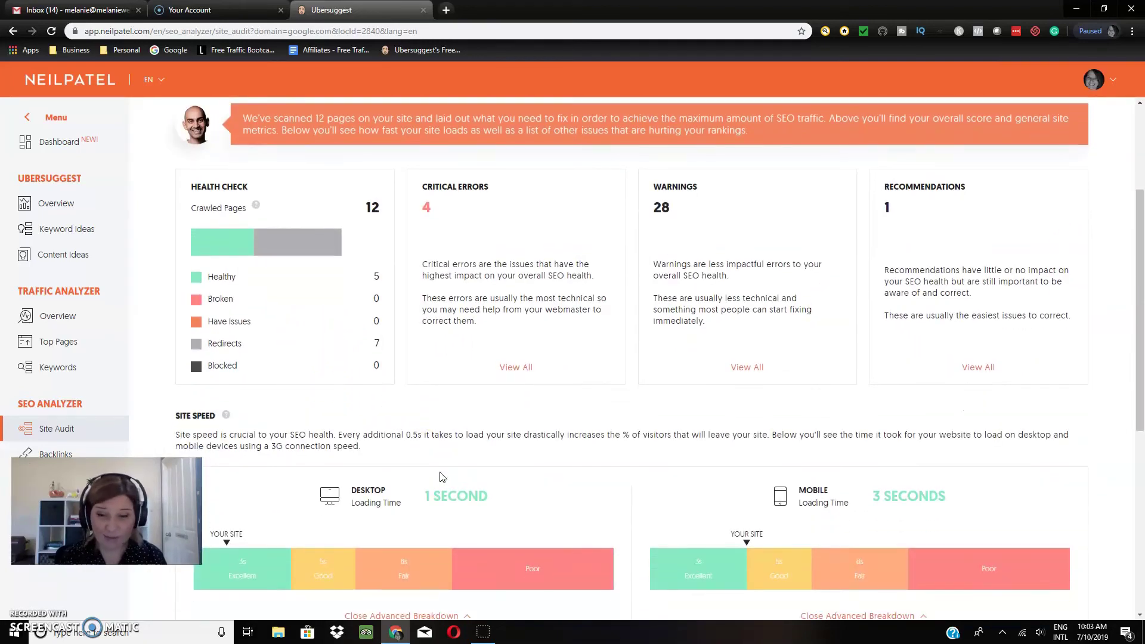
pyautogui.scroll(-2, 441, 475)
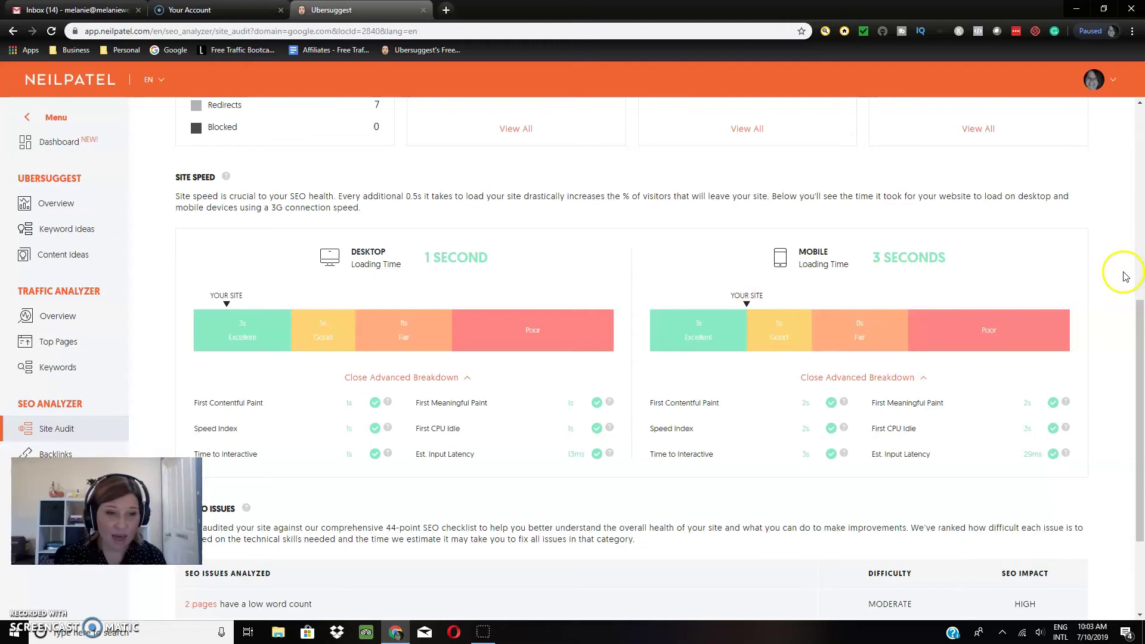
pyautogui.scroll(-1, 1121, 279)
pyautogui.scroll(-1, 1107, 388)
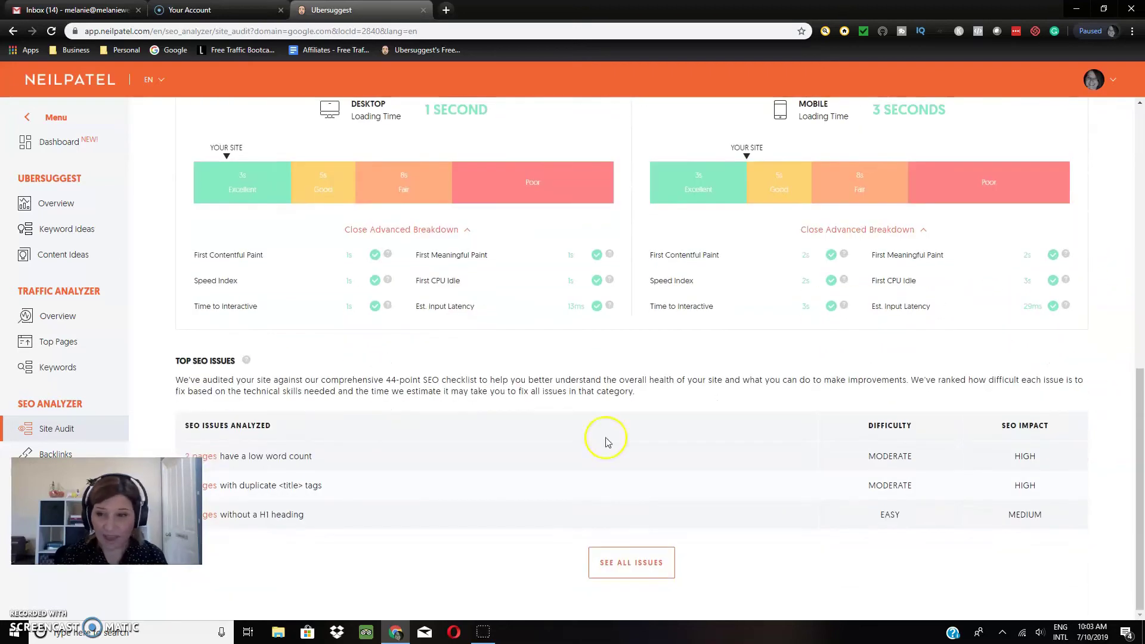